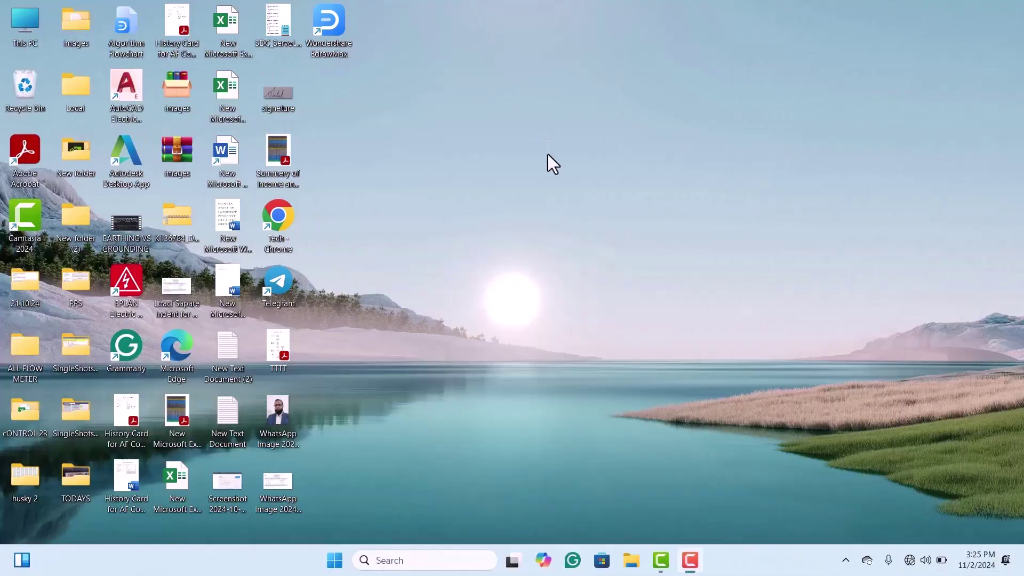
Step: Bring up the Start menu's search panel listing recent and top apps
click(335, 560)
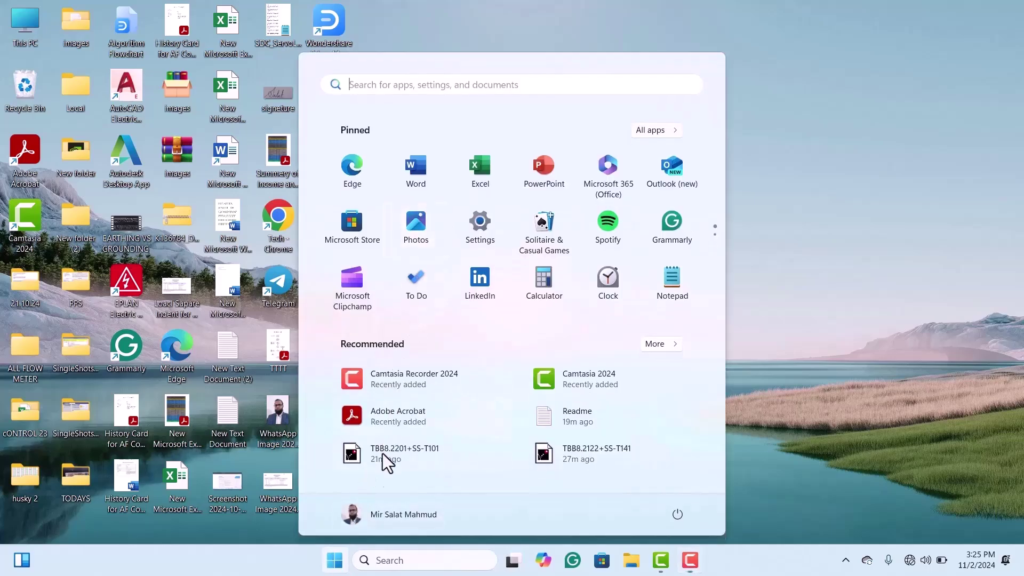
click(489, 85)
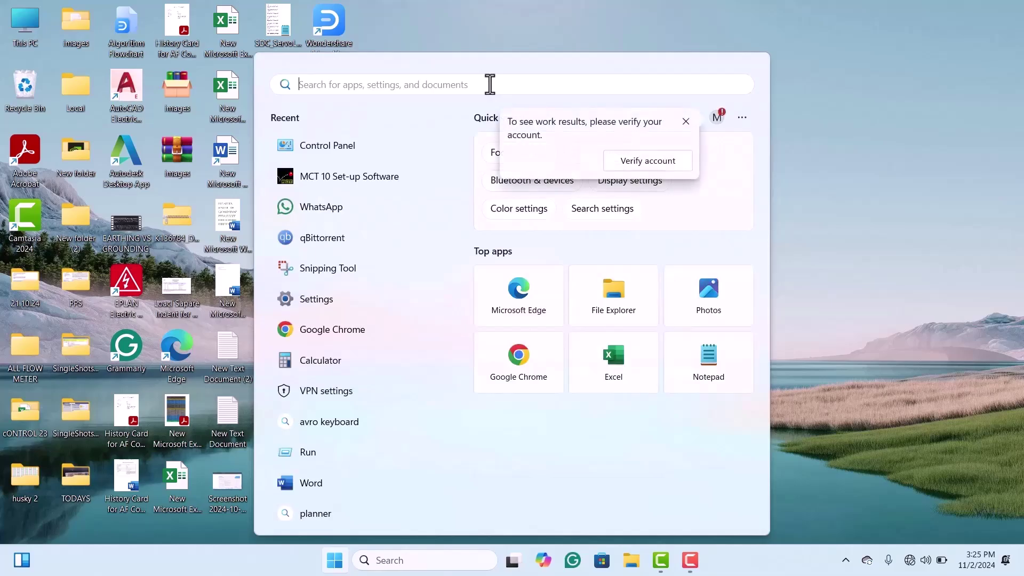
Step: Launch MCT 10 Set-up Software from the Recent apps list
click(348, 178)
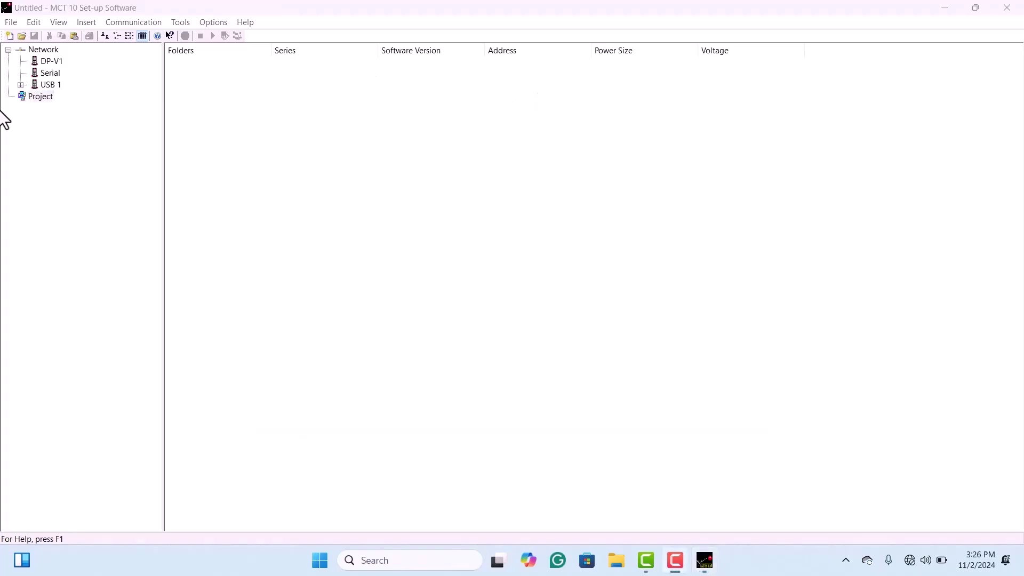
Step: Select the USB 1 bus and show the FC-302 drive's information page
click(47, 62)
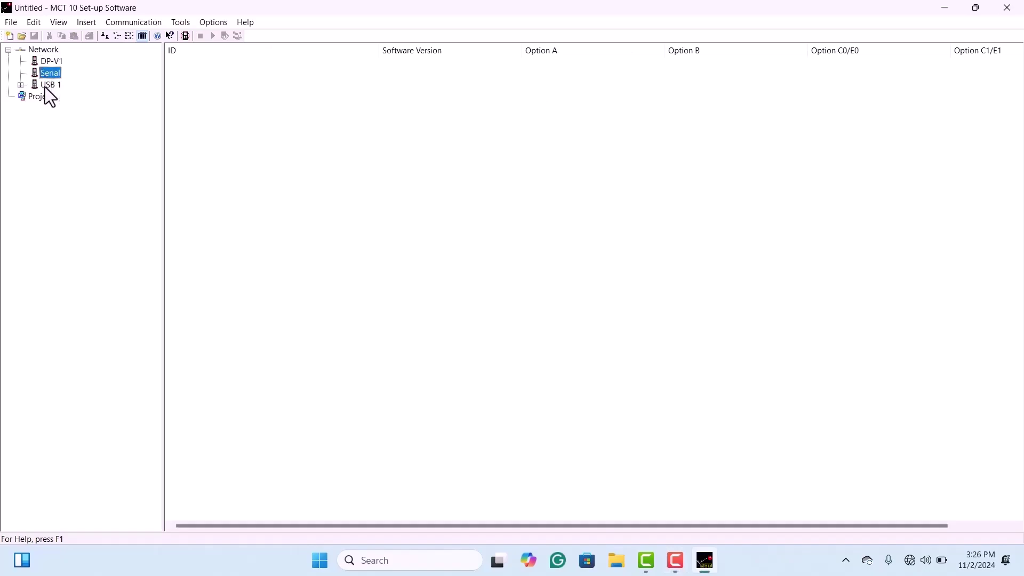
click(45, 87)
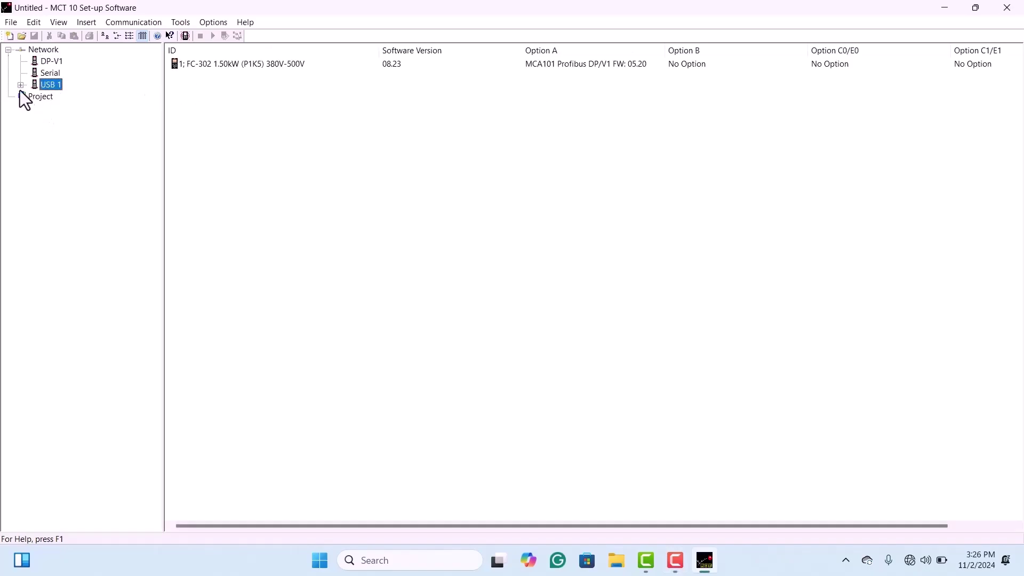
click(221, 65)
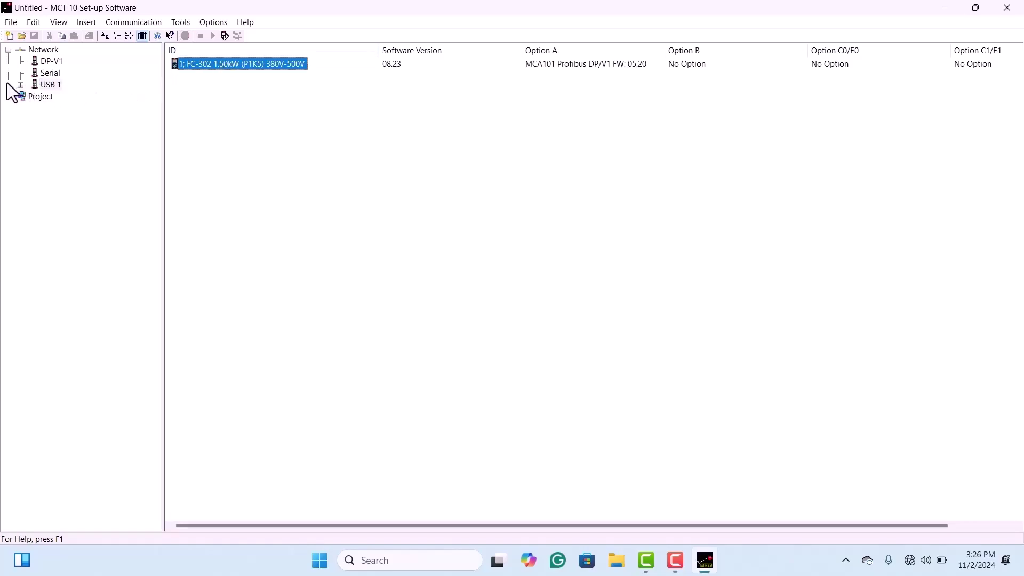
click(21, 86)
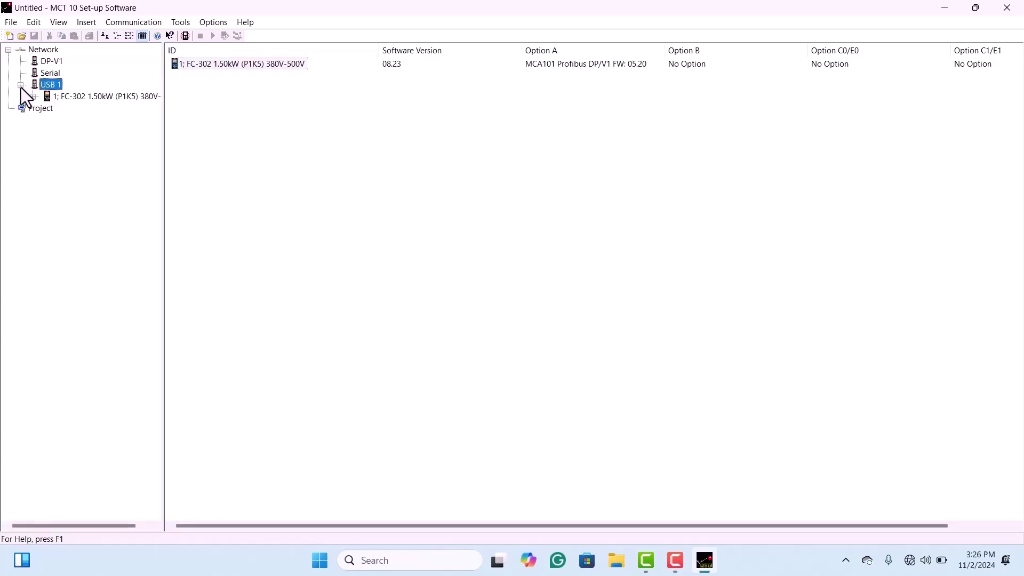
click(74, 98)
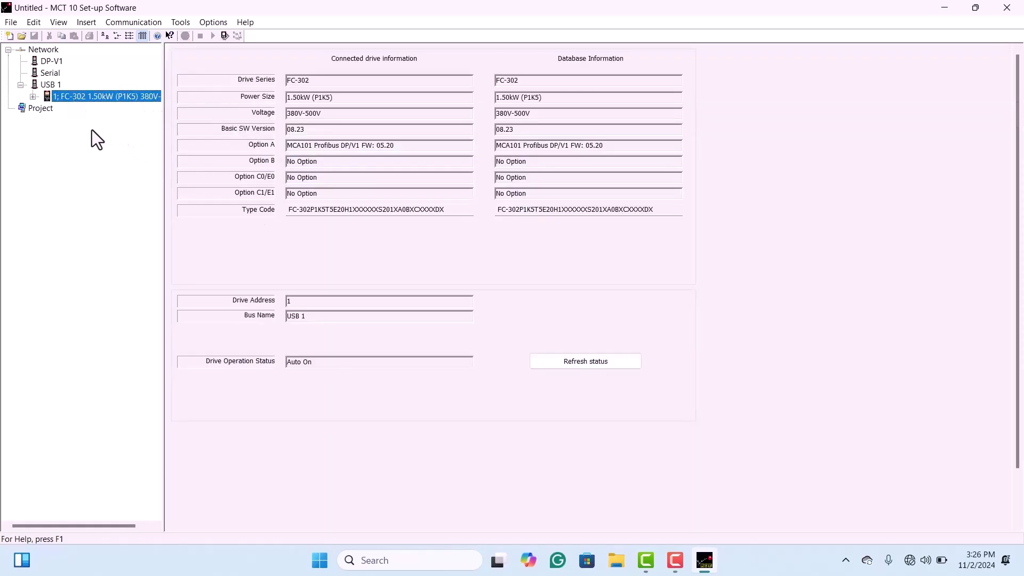
Step: Expand and collapse the FC-302 drive's contents and All Parameters groups
click(33, 97)
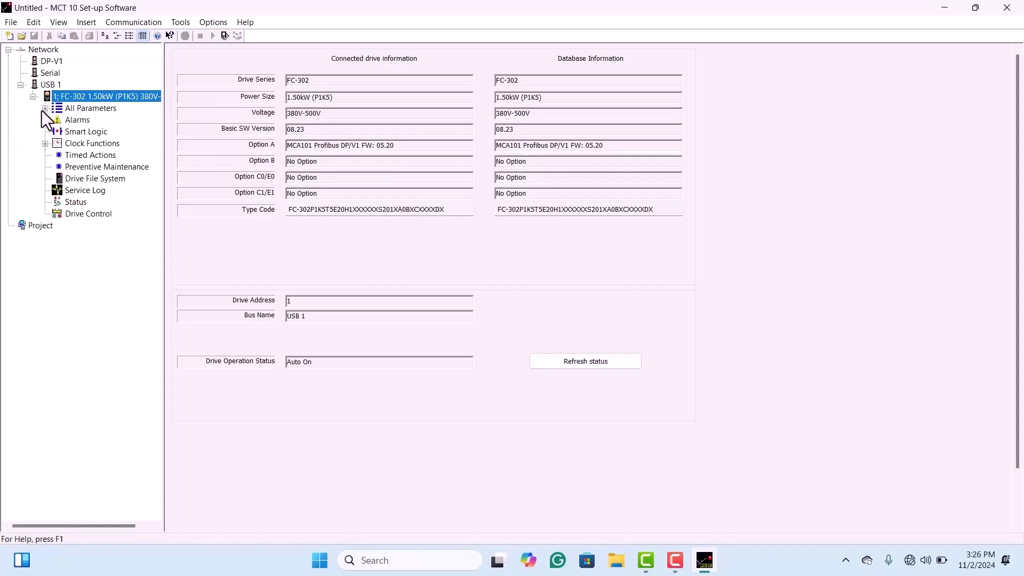
click(45, 108)
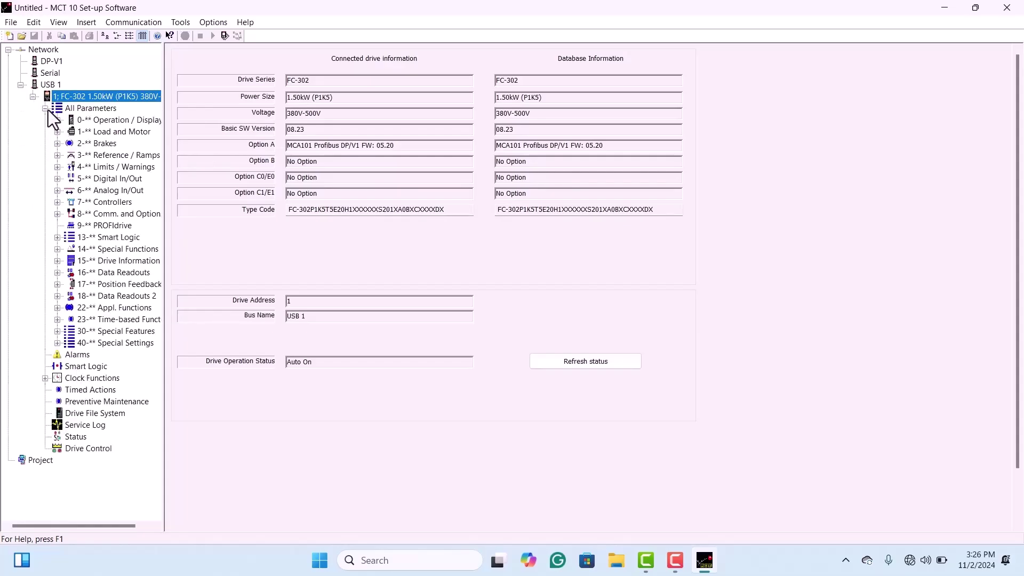
click(45, 108)
click(33, 97)
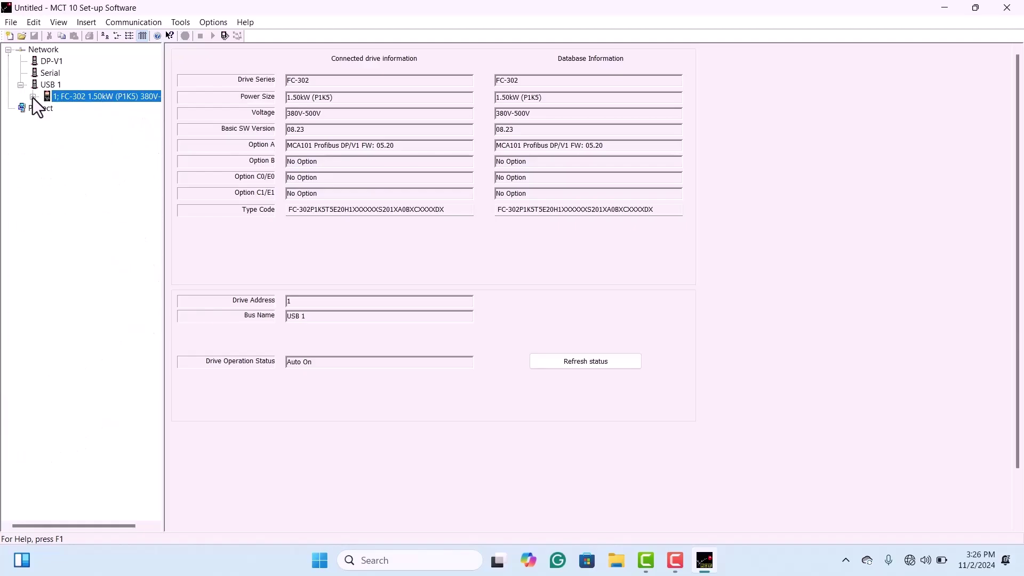
Step: Read the FC-302 drive's parameters from the drive twice, closing each finished read report
right_click(74, 100)
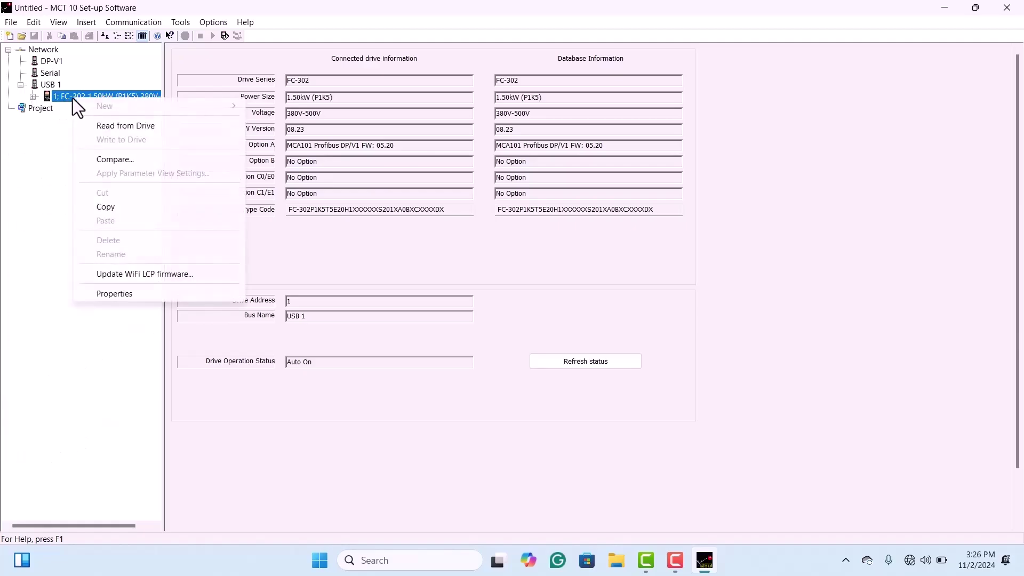
click(141, 127)
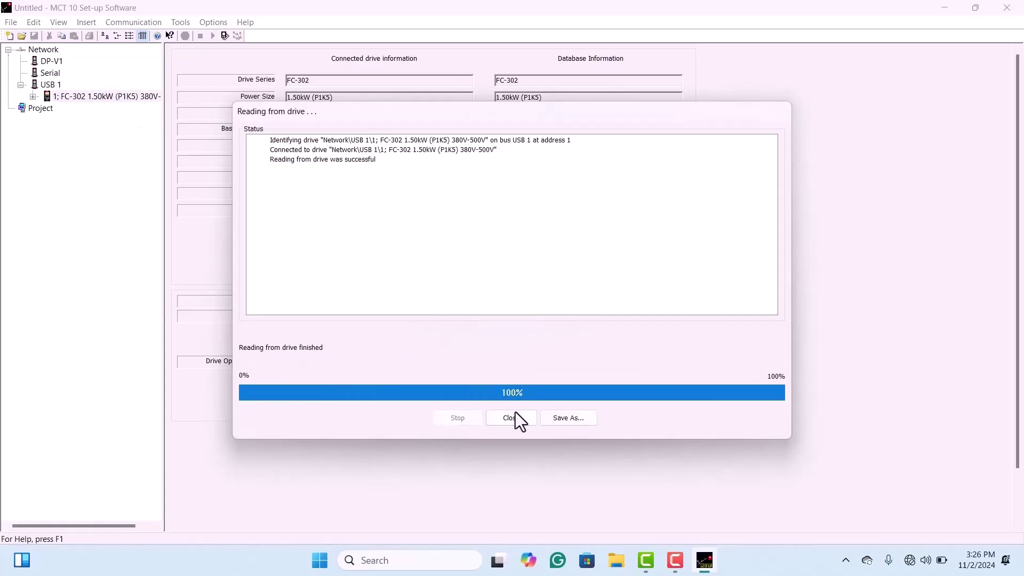
click(516, 417)
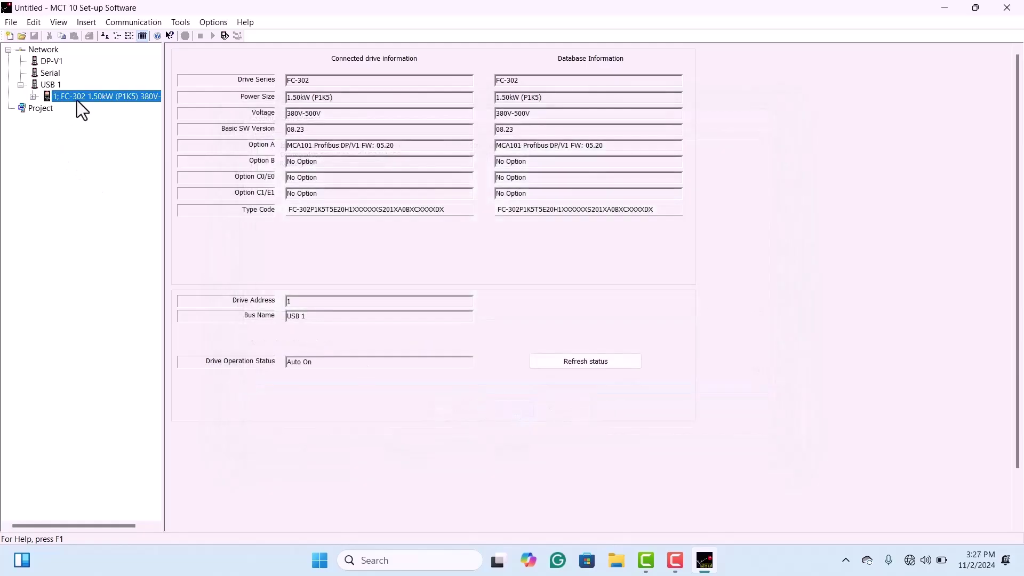
right_click(87, 98)
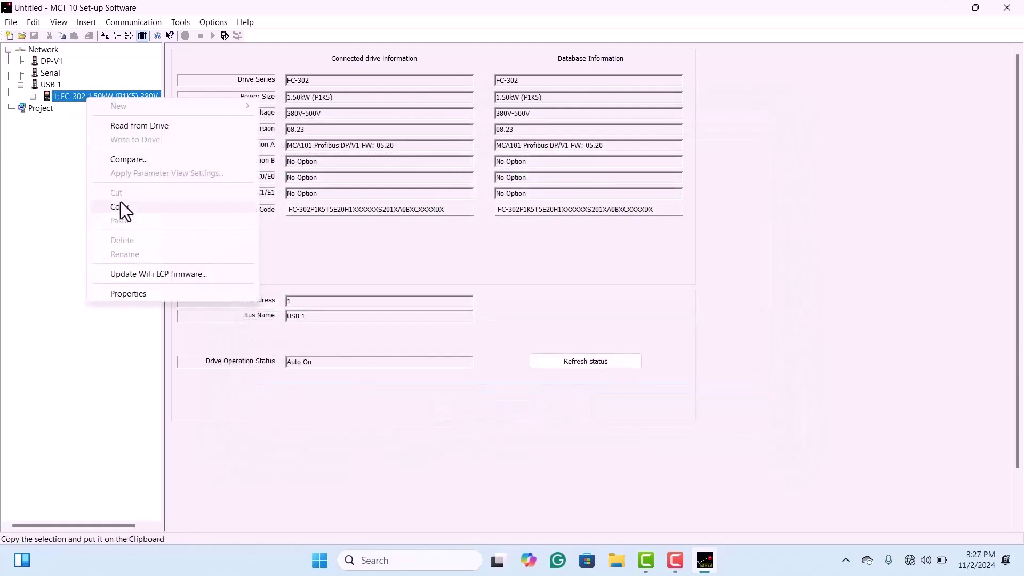
key(r)
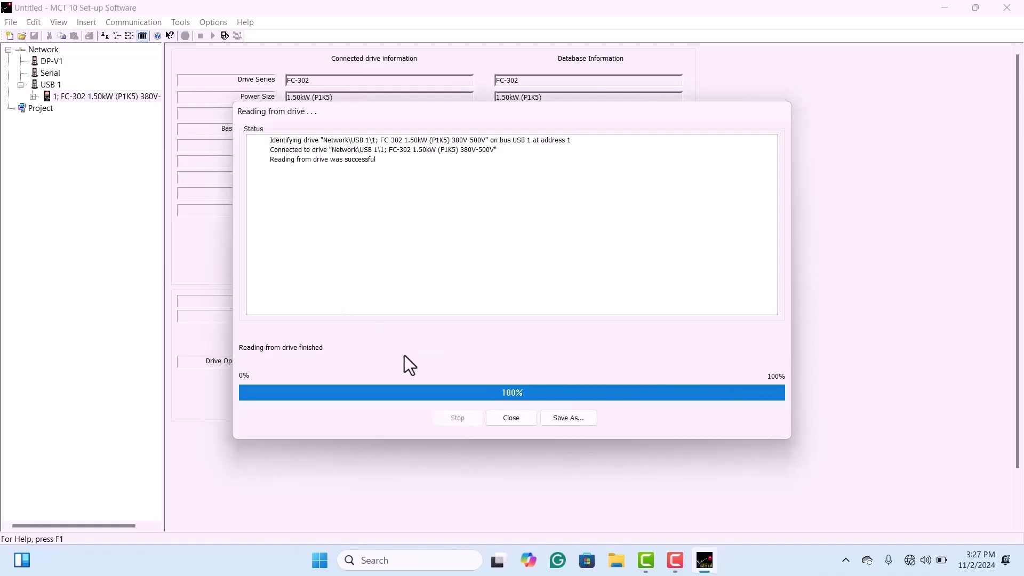
click(512, 421)
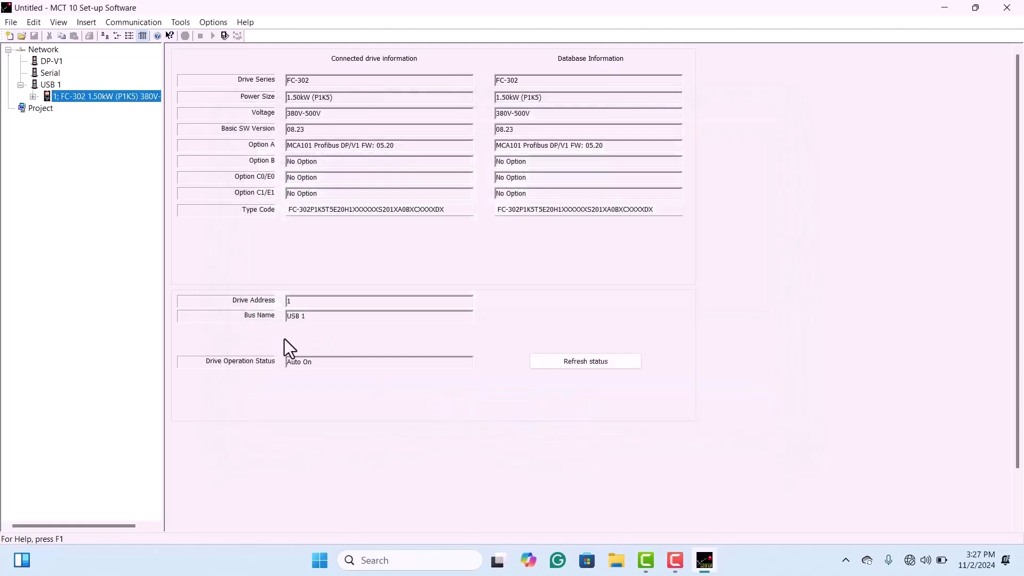
Step: Paste the copied FC-302 drive into Project and expand its drive node
click(40, 108)
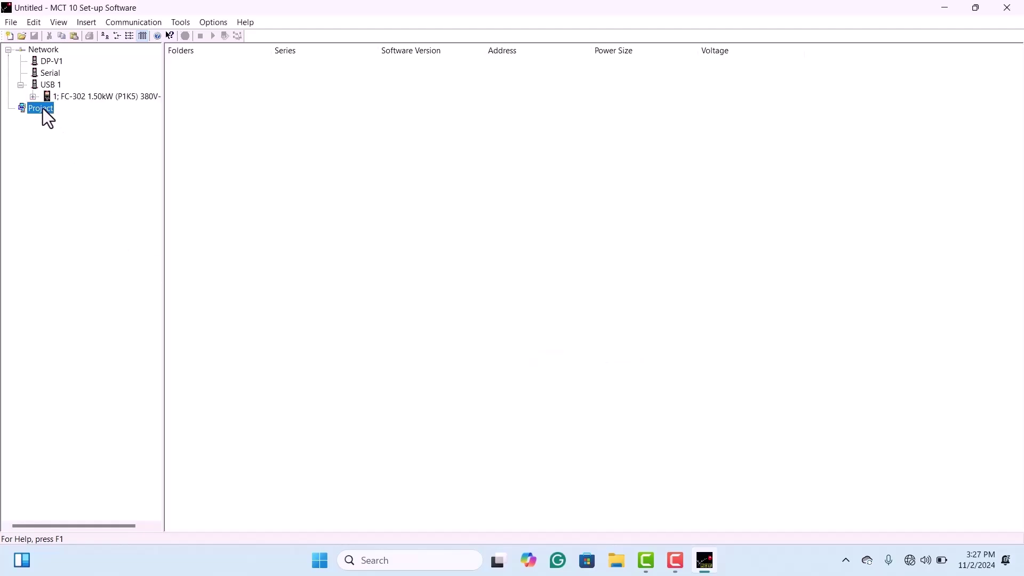
right_click(43, 110)
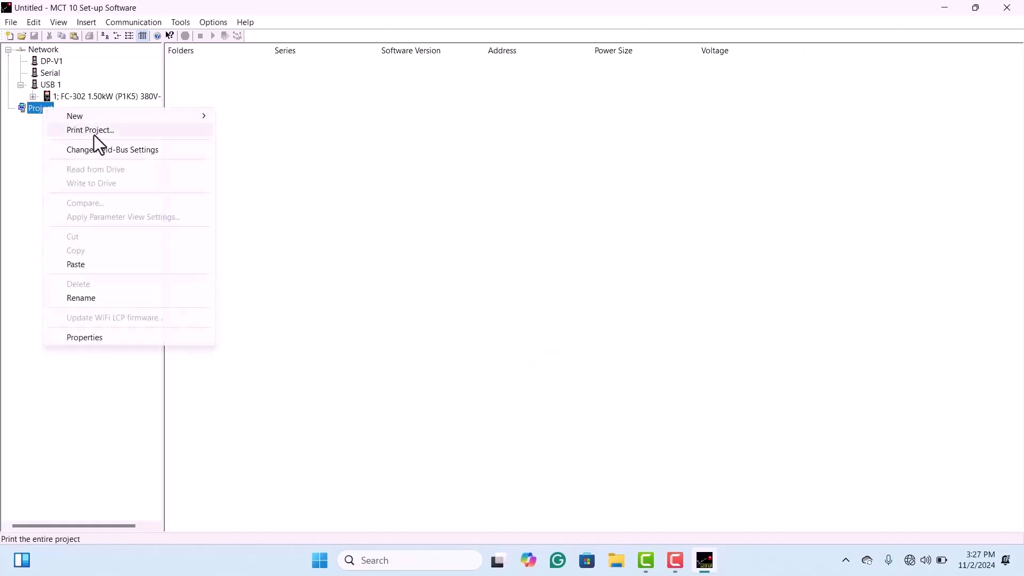
click(250, 110)
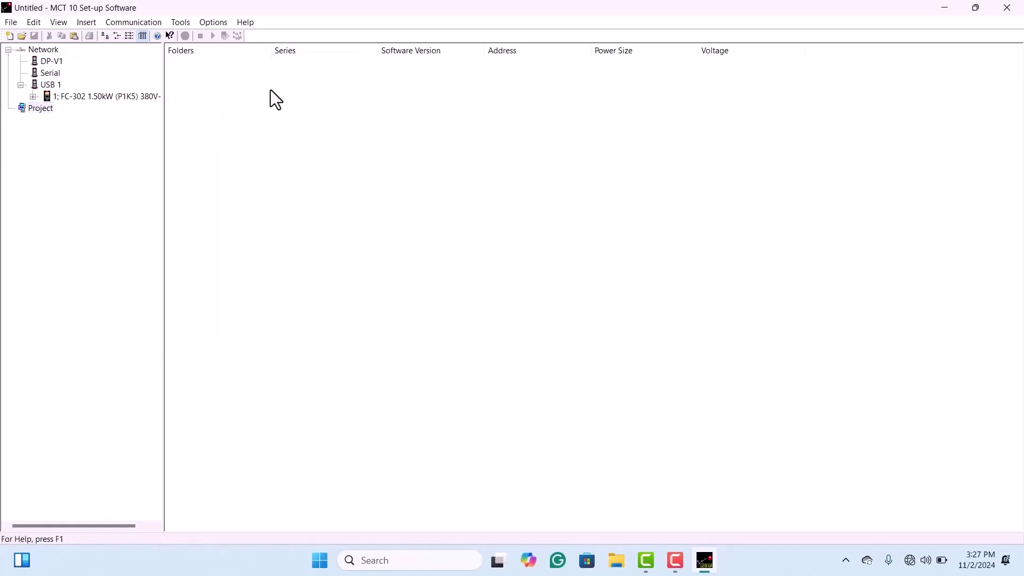
right_click(46, 119)
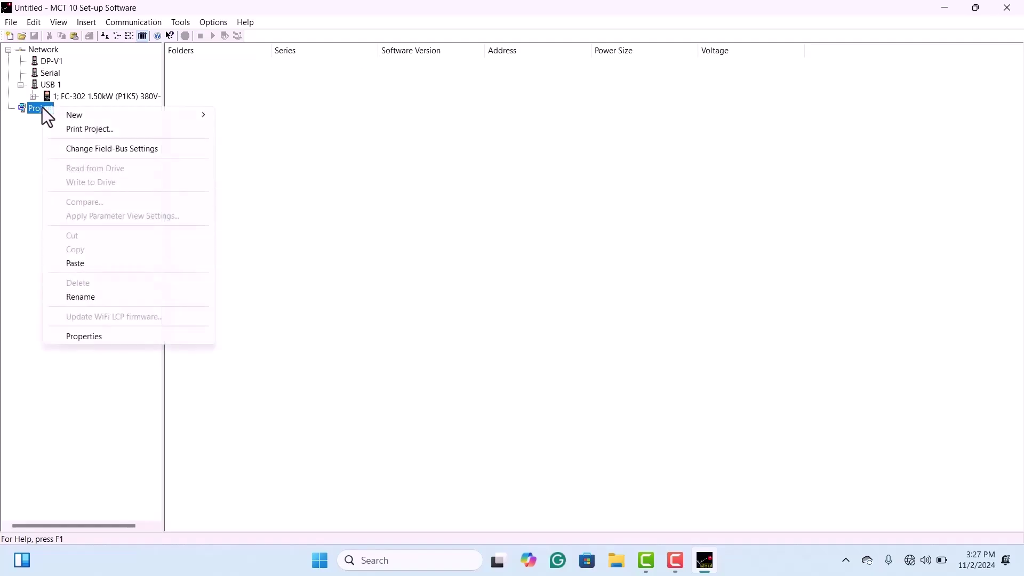
click(76, 263)
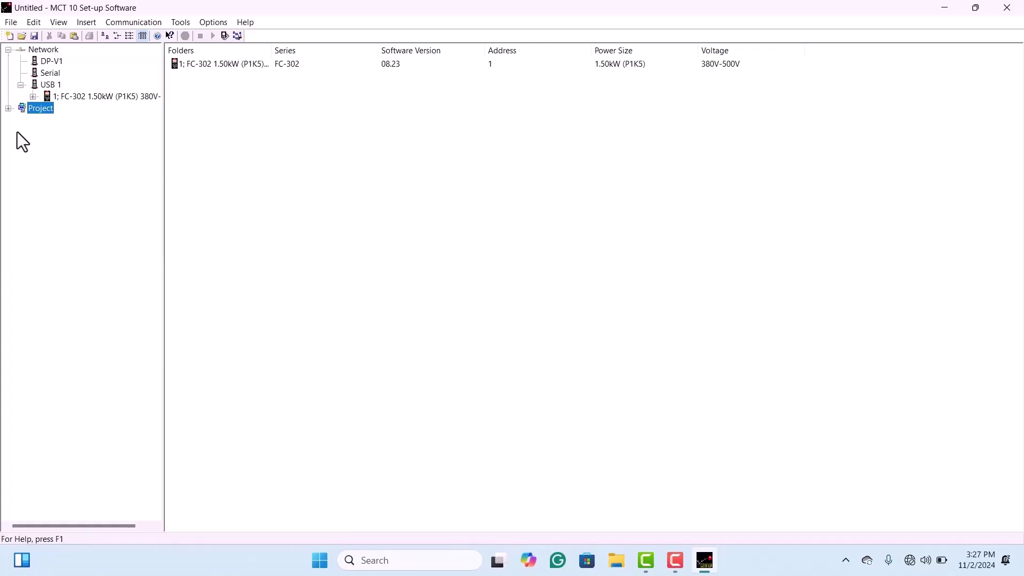
click(8, 109)
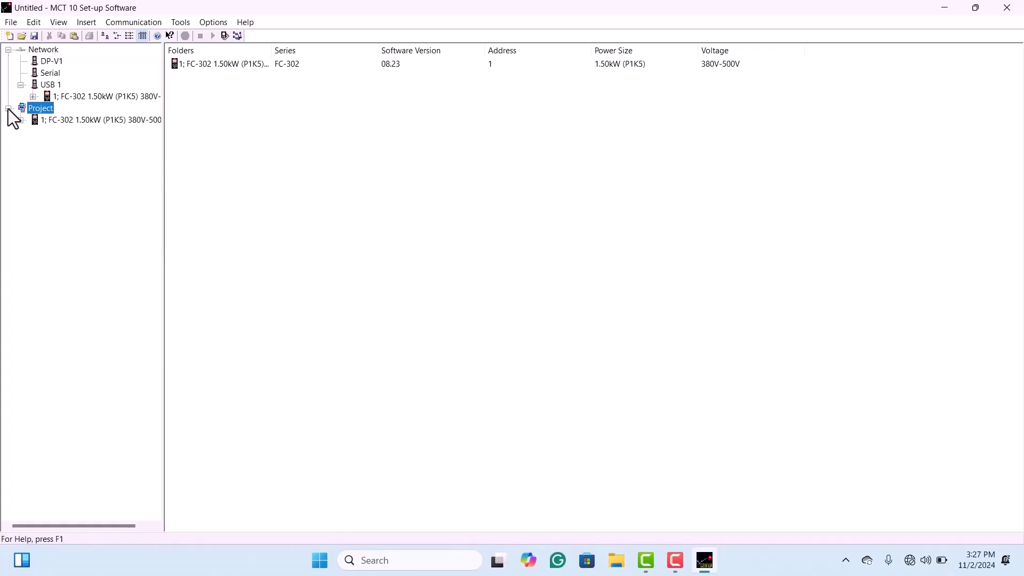
click(21, 120)
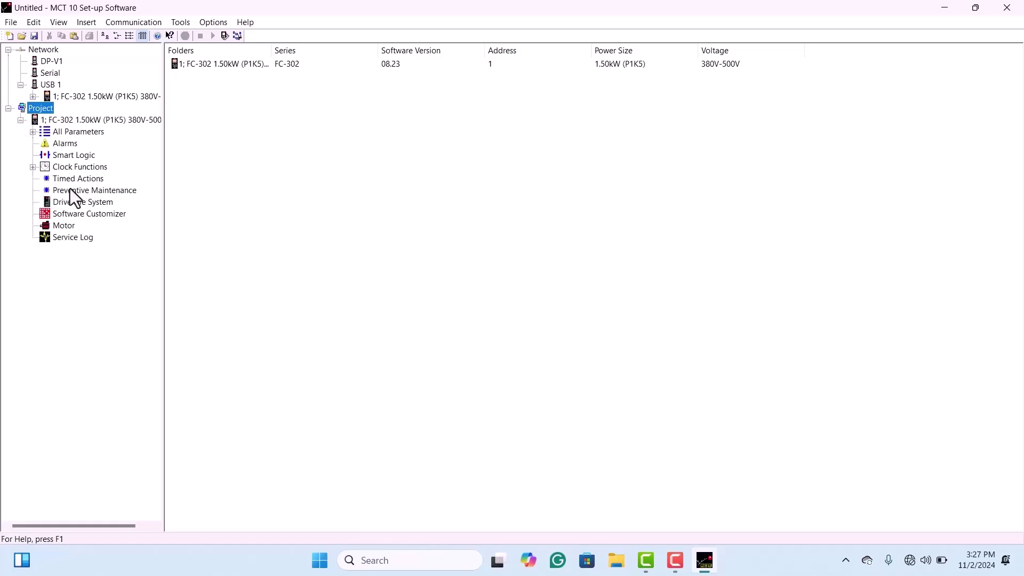
Step: Display the project drive's 9-** PROFIdrive table and select the Node Address values
click(33, 132)
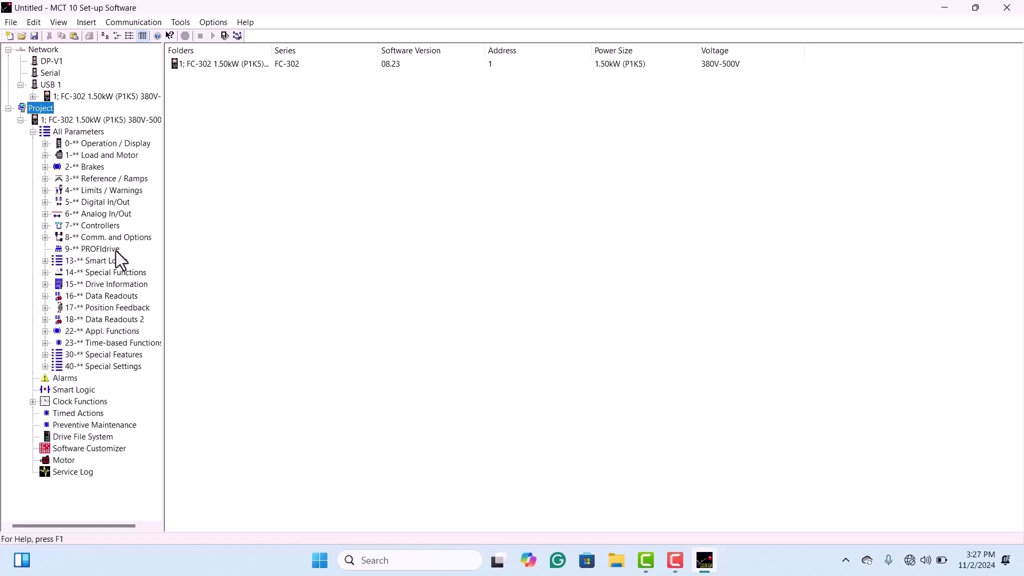
click(78, 251)
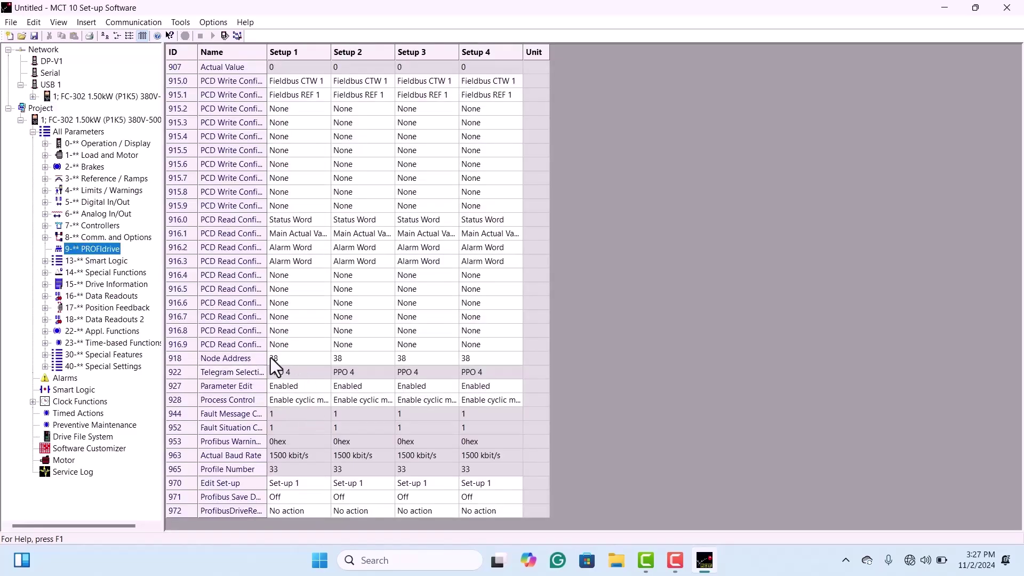
click(254, 357)
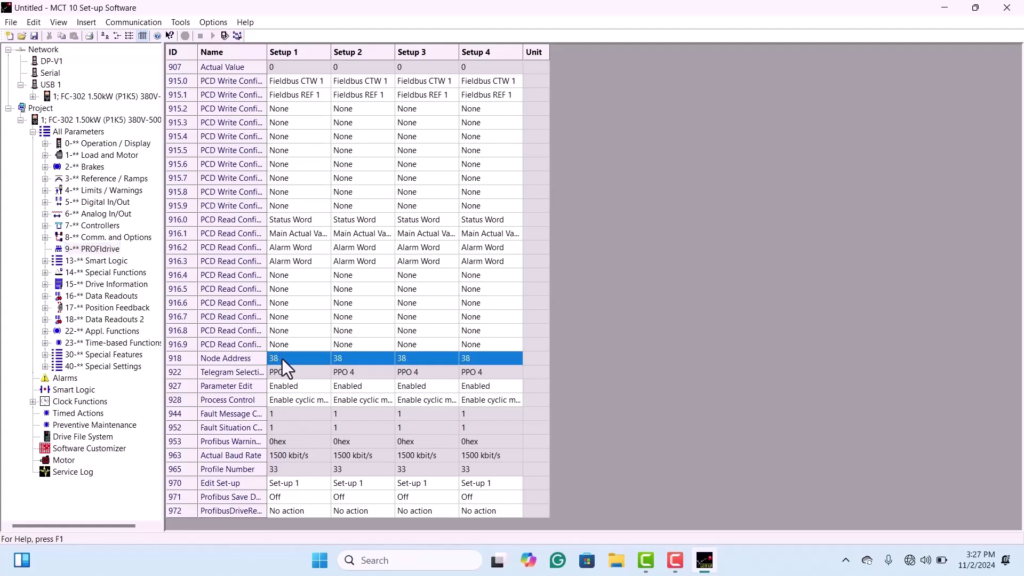
click(360, 359)
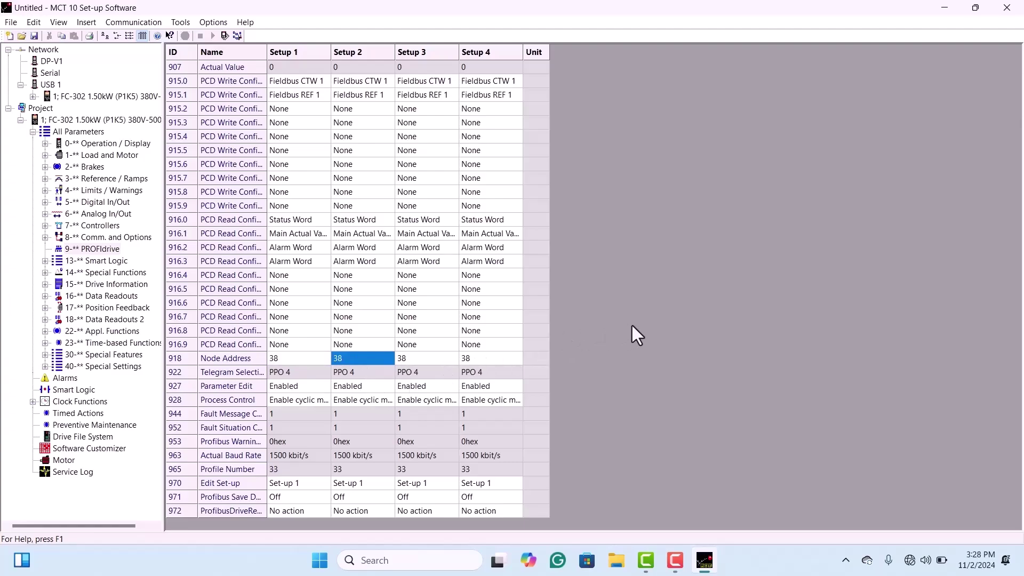
click(14, 21)
Step: Save the project as .ssp in DANFOSS, taking TBB8.2201+SS-T101 as the file name
click(39, 80)
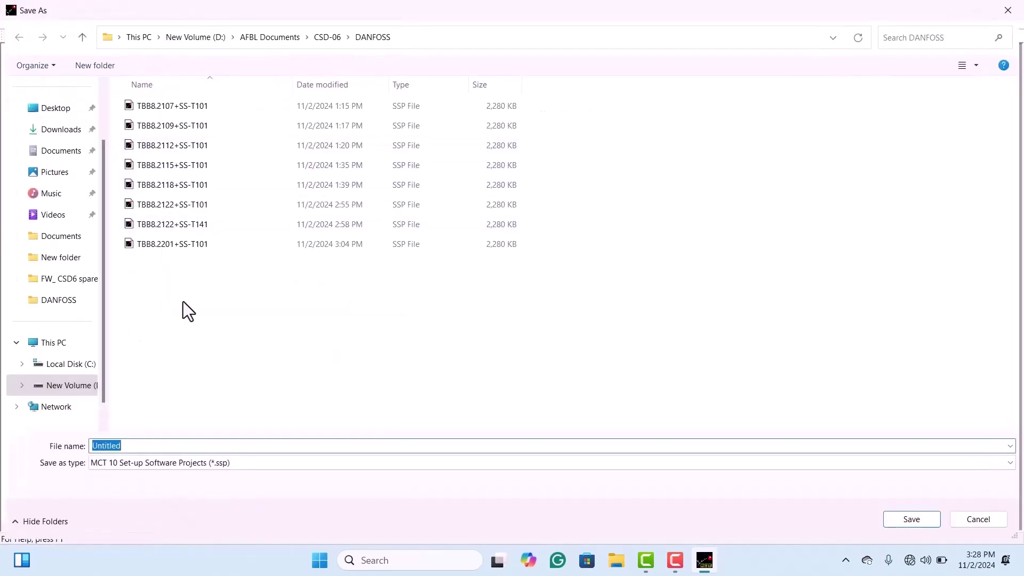
click(170, 245)
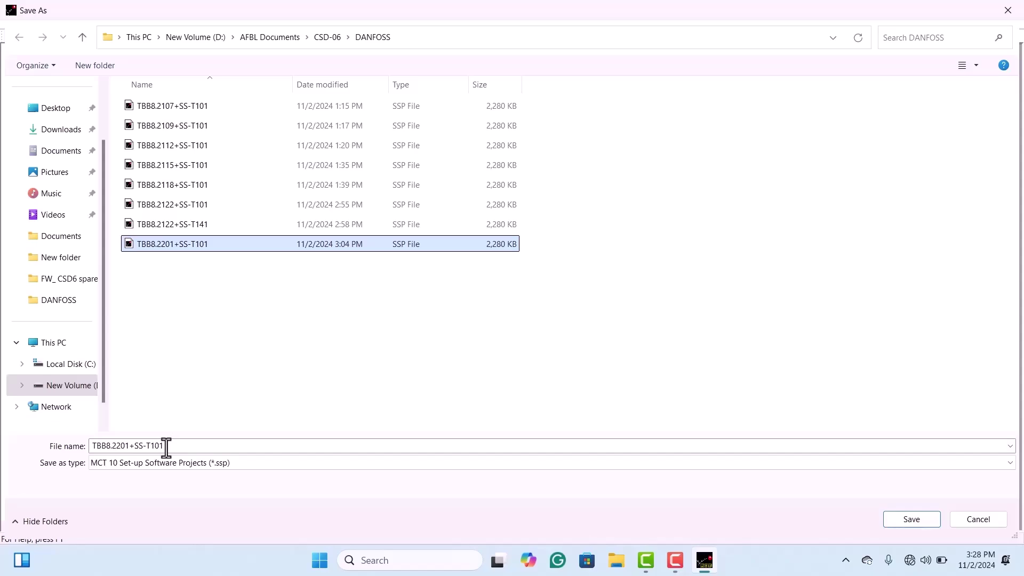
click(127, 447)
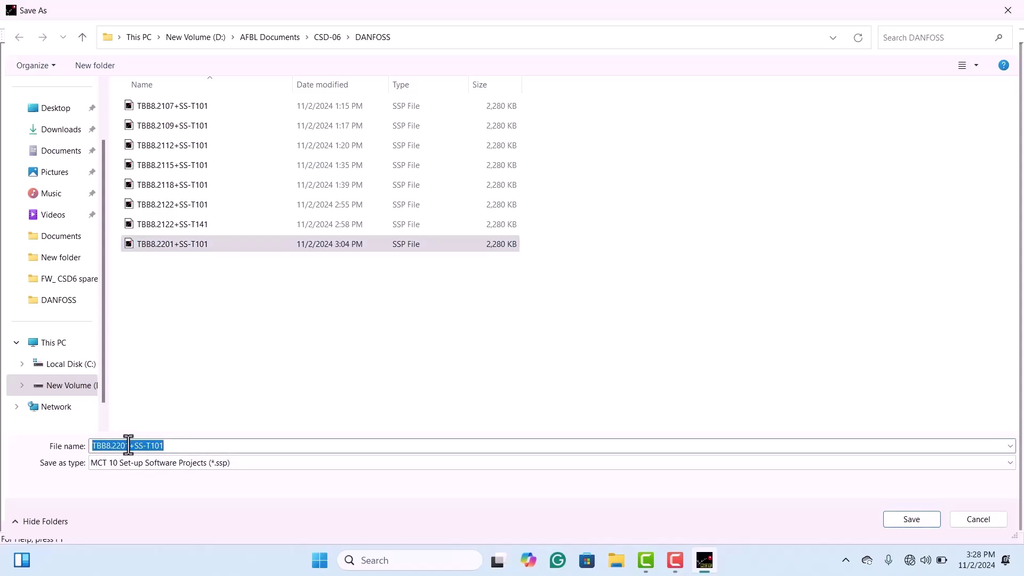